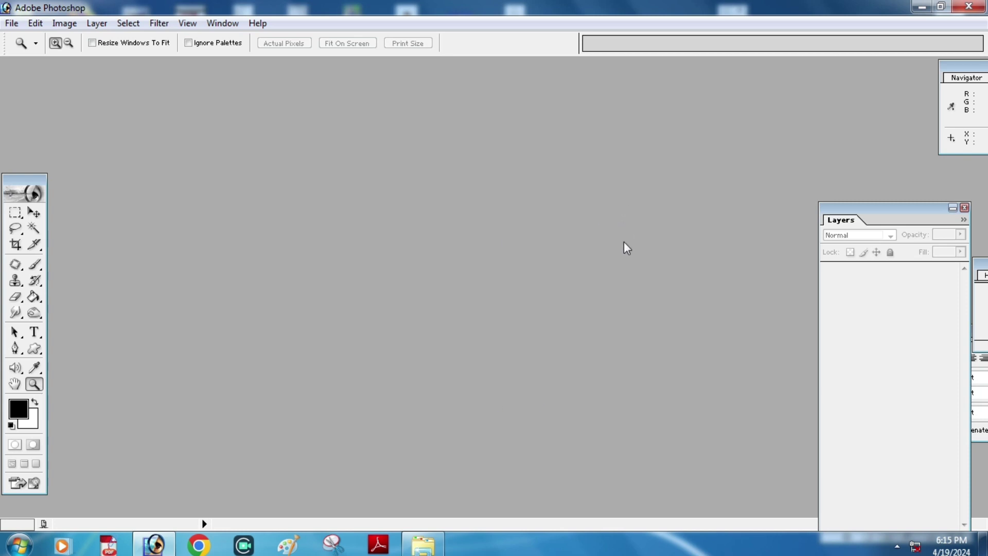
- Open Untitled-2.psd from the Desktop, maximize its document window and zoom in to 25%
{"action": "key", "text": "ctrl+o"}
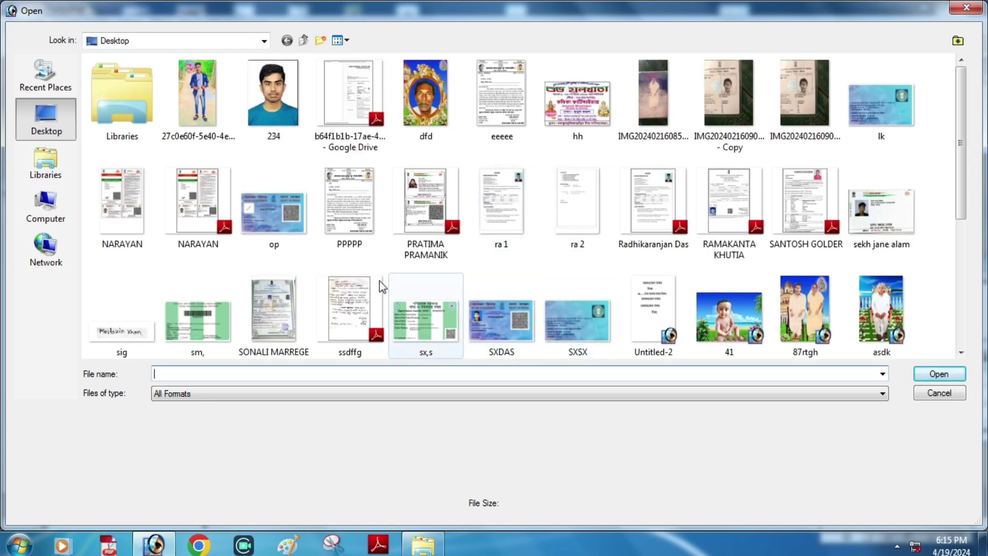
{"action": "double_click", "coordinate": [664, 314]}
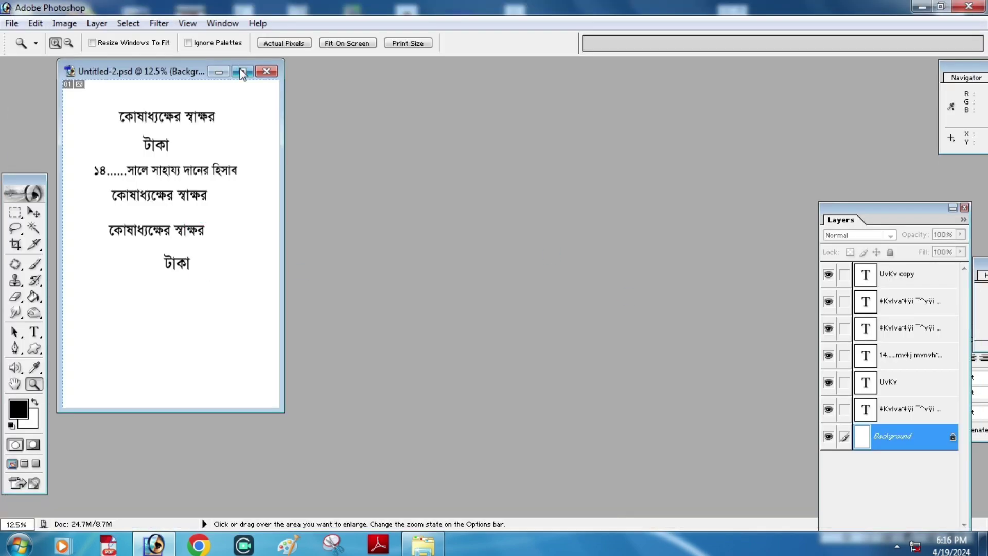
{"action": "left_click", "coordinate": [242, 71]}
{"action": "left_click", "coordinate": [469, 227]}
{"action": "left_click", "coordinate": [464, 242]}
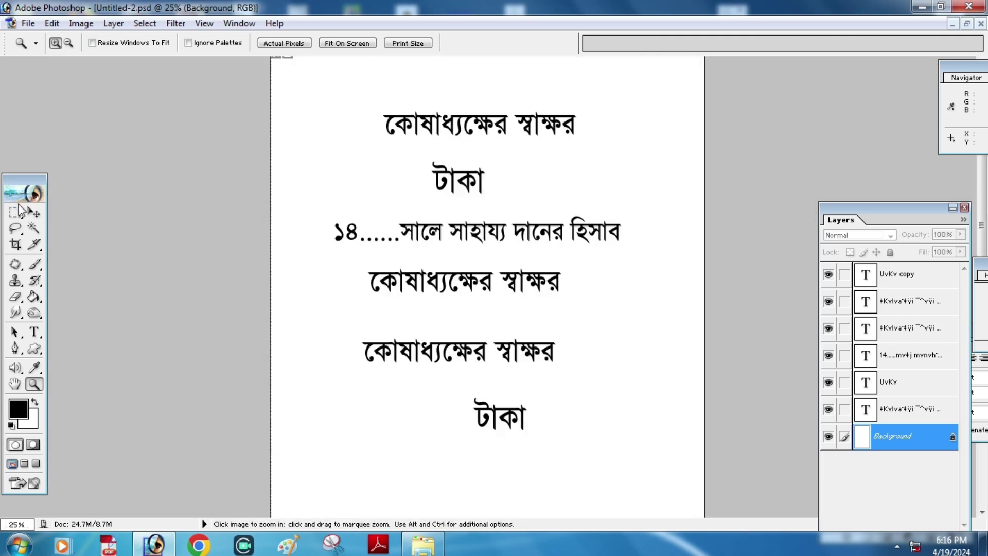
- With the Move tool, shift the two uppermost text lines towards the left margin and bring the ১৪......সালে line up beneath them
{"action": "key", "text": "v"}
{"action": "left_click_drag", "start_coordinate": [421, 129], "coordinate": [388, 126]}
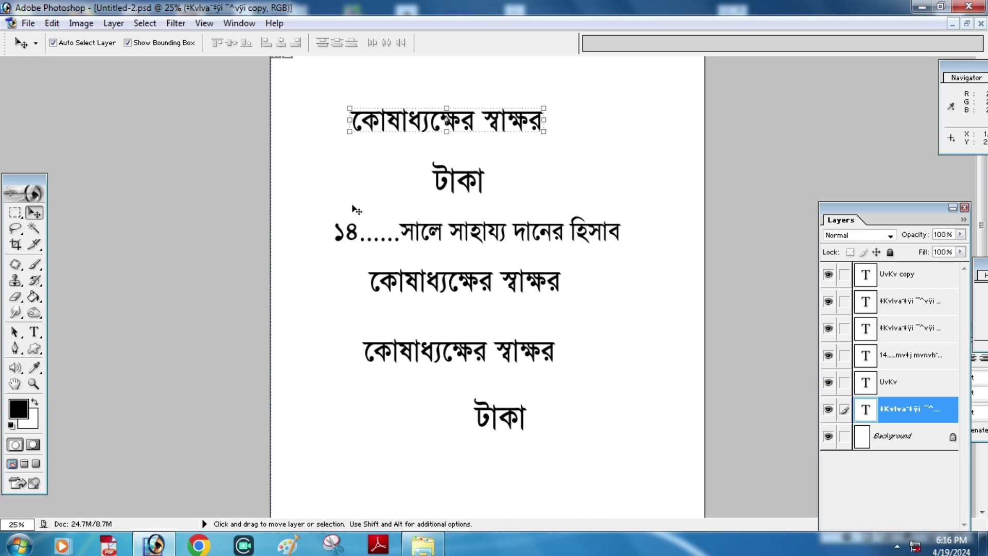
{"action": "left_click", "coordinate": [457, 185]}
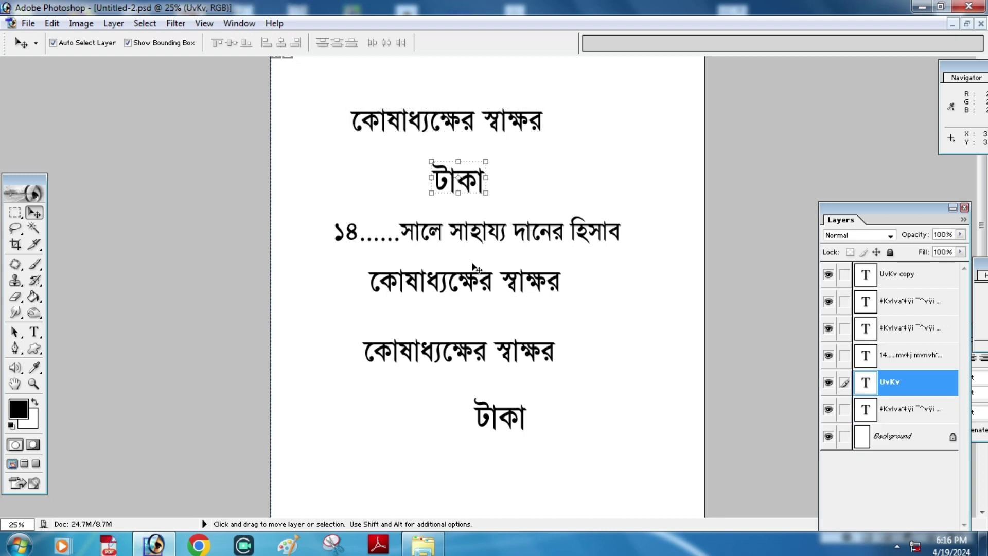
{"action": "left_click_drag", "start_coordinate": [466, 191], "coordinate": [390, 173]}
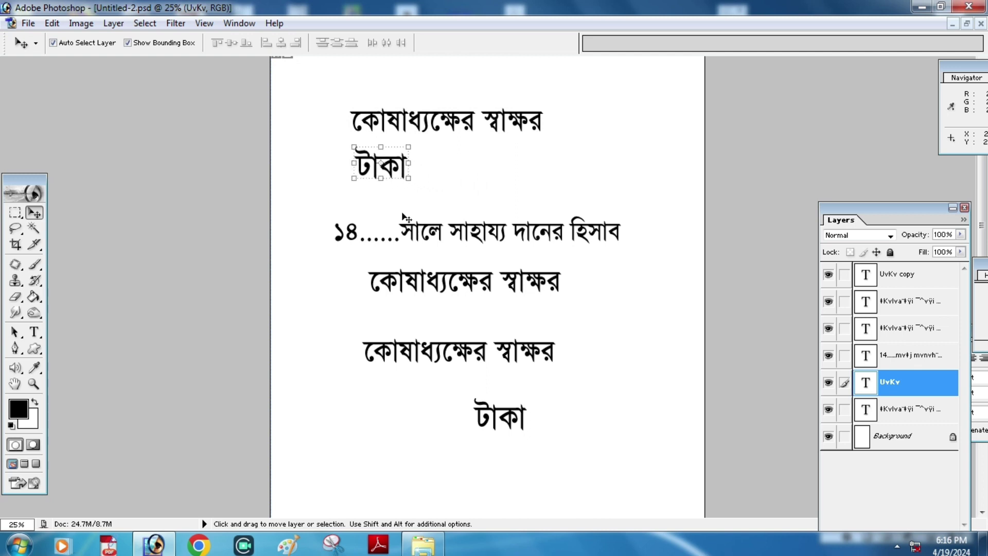
{"action": "left_click", "coordinate": [421, 234]}
{"action": "left_click_drag", "start_coordinate": [431, 234], "coordinate": [460, 215]}
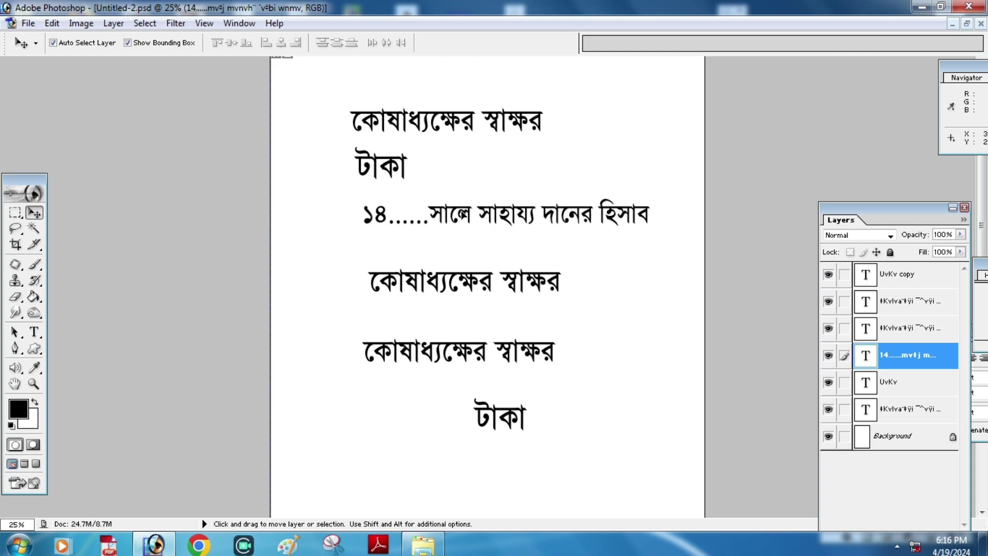
- Roughly reposition the two lower কোষাধ্যক্ষের স্বাক্ষর lines and move the last টাকা line left beneath them
{"action": "left_click", "coordinate": [445, 288]}
{"action": "left_click_drag", "start_coordinate": [442, 282], "coordinate": [435, 281]}
{"action": "left_click", "coordinate": [446, 346]}
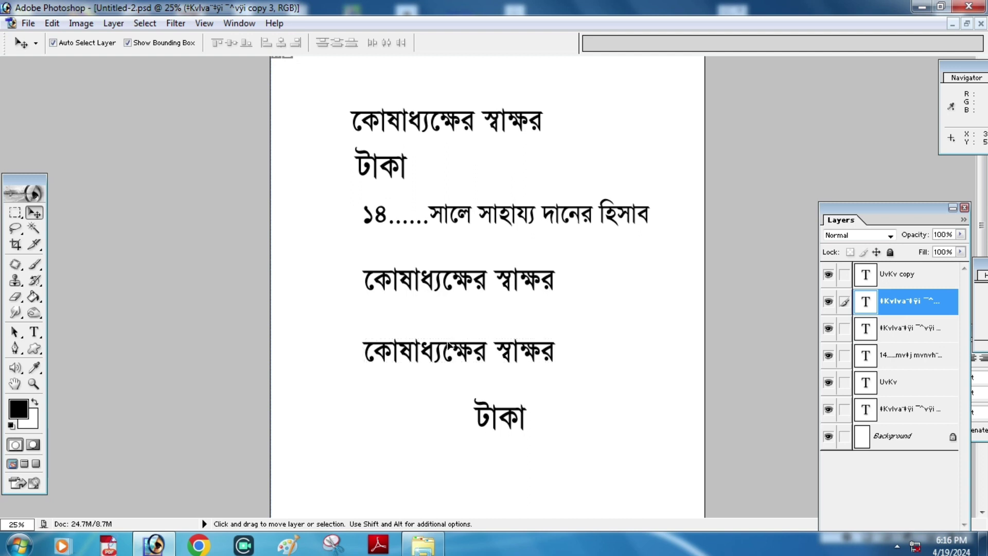
{"action": "left_click_drag", "start_coordinate": [446, 346], "coordinate": [451, 346]}
{"action": "left_click_drag", "start_coordinate": [488, 415], "coordinate": [389, 406]}
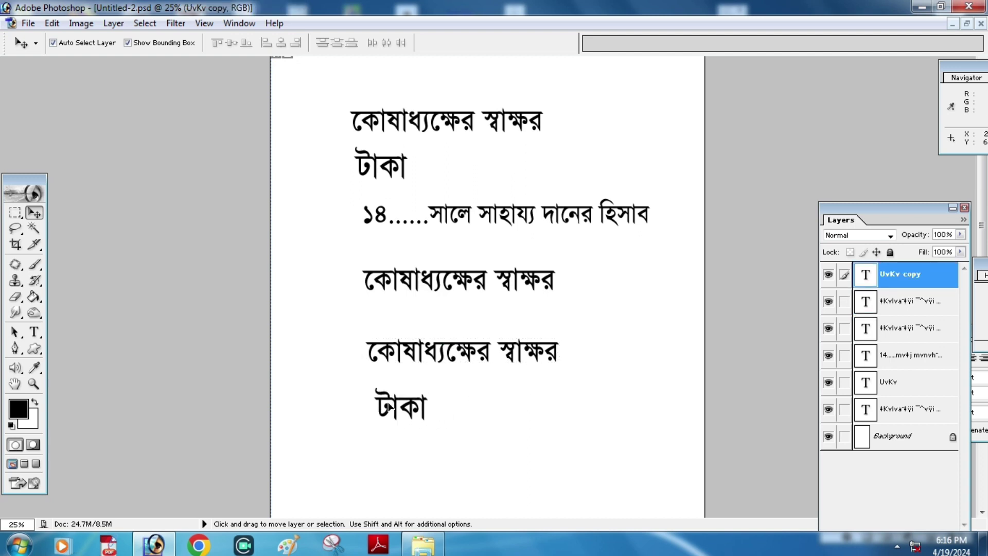
{"action": "key", "text": "ctrl+t"}
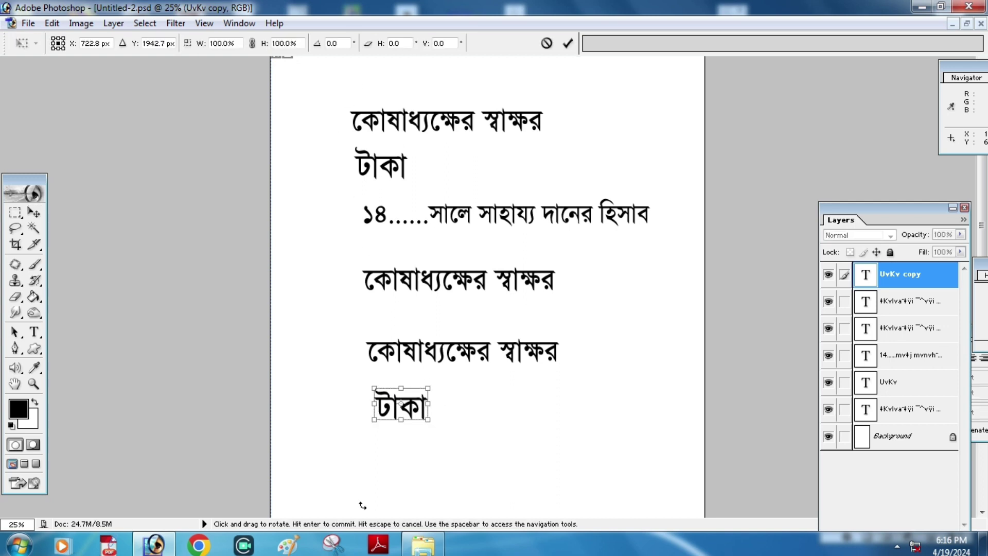
{"action": "key", "text": "Return"}
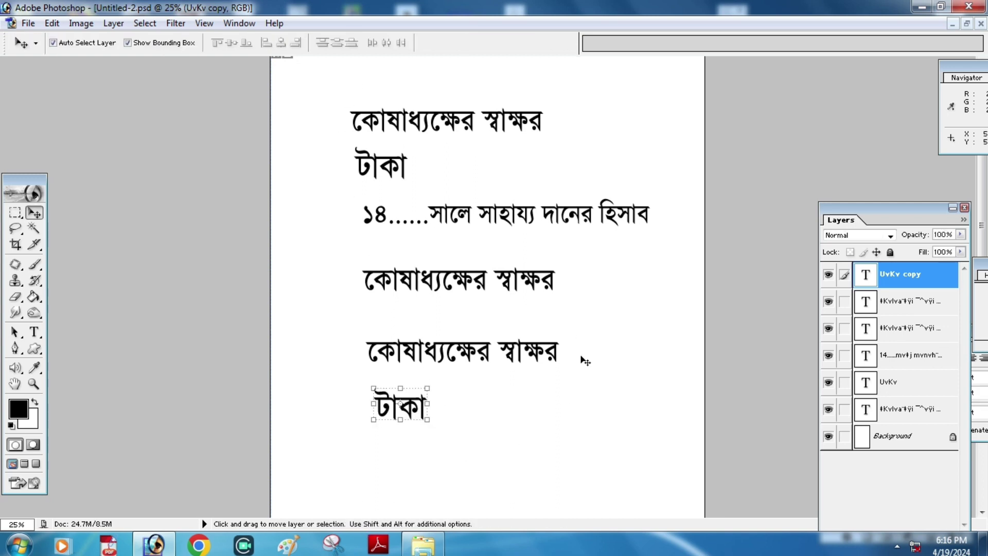
- Show the rulers and place a vertical guide along the first text line's left edge, at about 1.5 on the ruler
{"action": "left_click", "coordinate": [581, 426]}
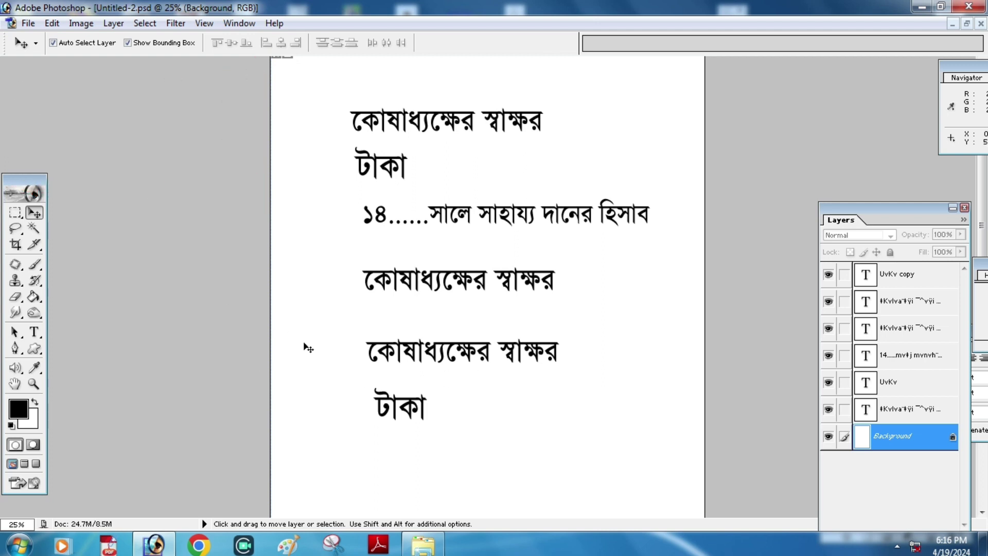
{"action": "key", "text": "ctrl+r"}
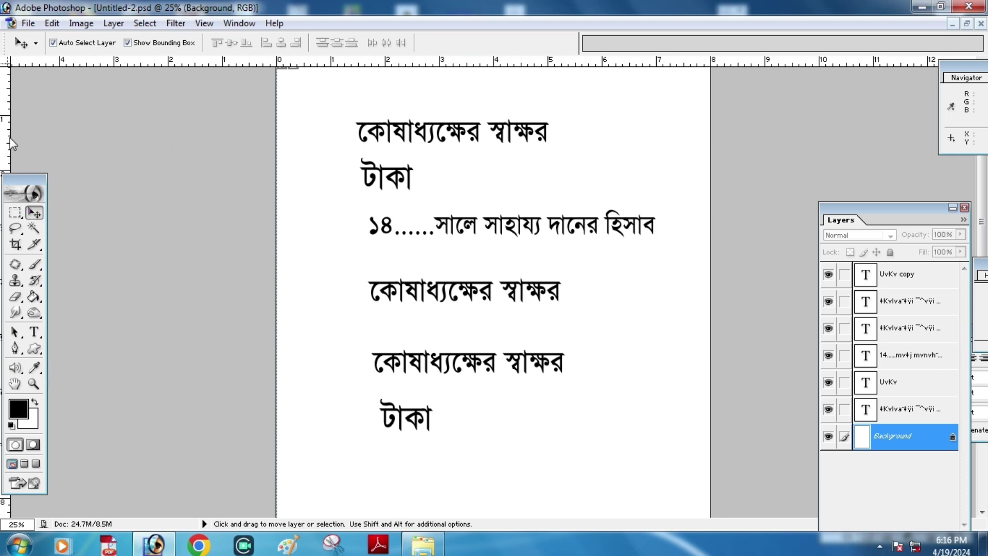
{"action": "left_click_drag", "start_coordinate": [7, 139], "coordinate": [356, 147]}
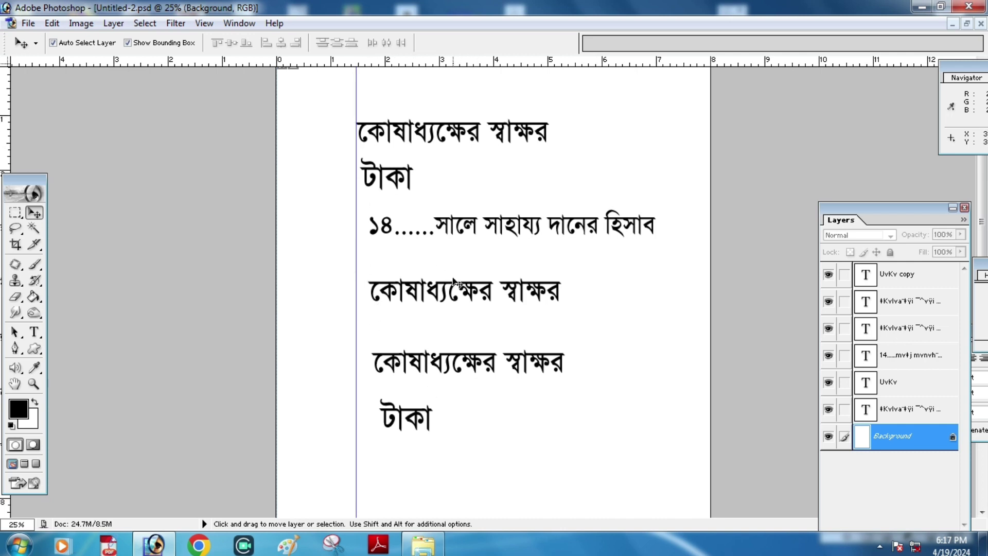
- Nudge the upper টাকা line left until its left edge meets the vertical guide
{"action": "left_click", "coordinate": [404, 183]}
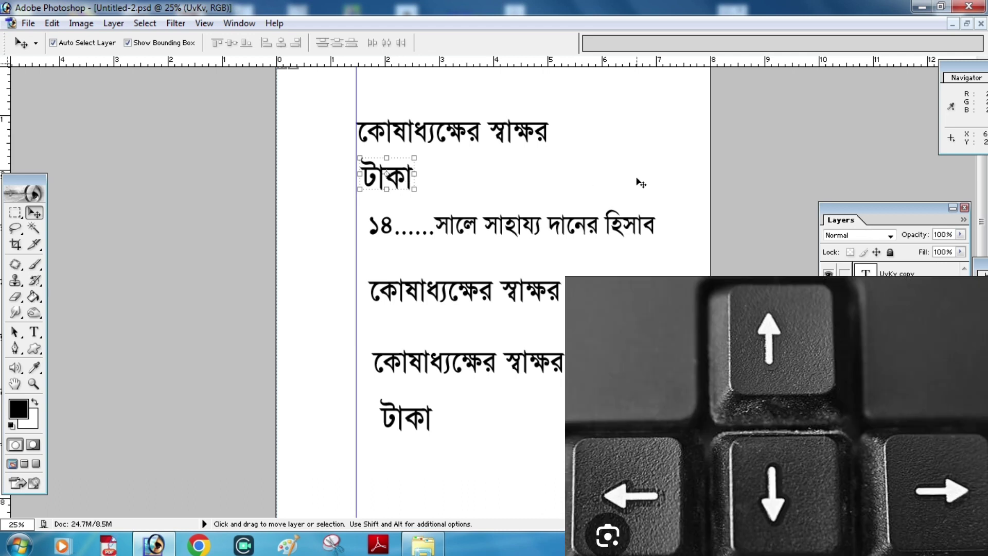
{"action": "key", "text": "Left"}
{"action": "key", "text": "Left"}
{"action": "key", "text": "Left"}
{"action": "key", "text": "Left"}
{"action": "key", "text": "Left"}
{"action": "key", "text": "Left"}
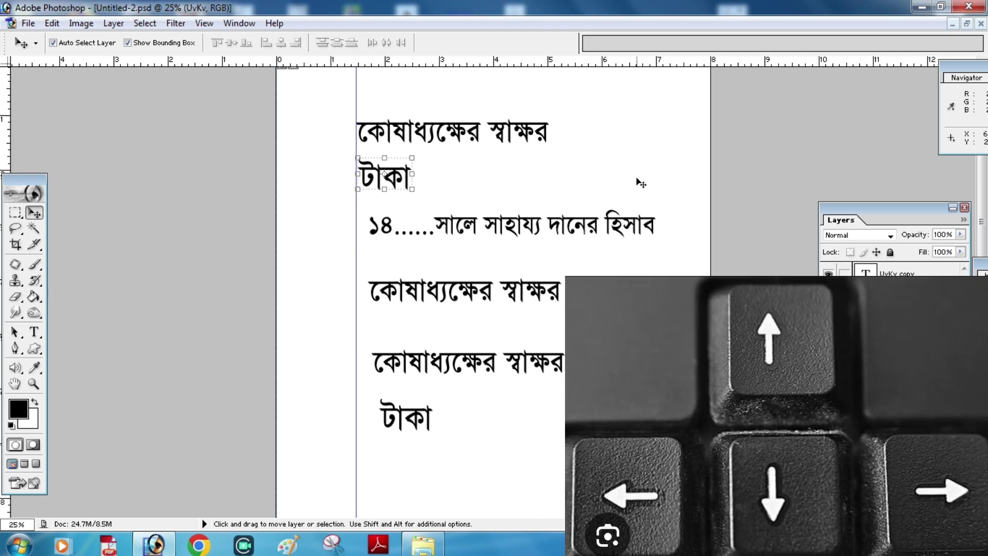
{"action": "key", "text": "Left"}
{"action": "key", "text": "Left"}
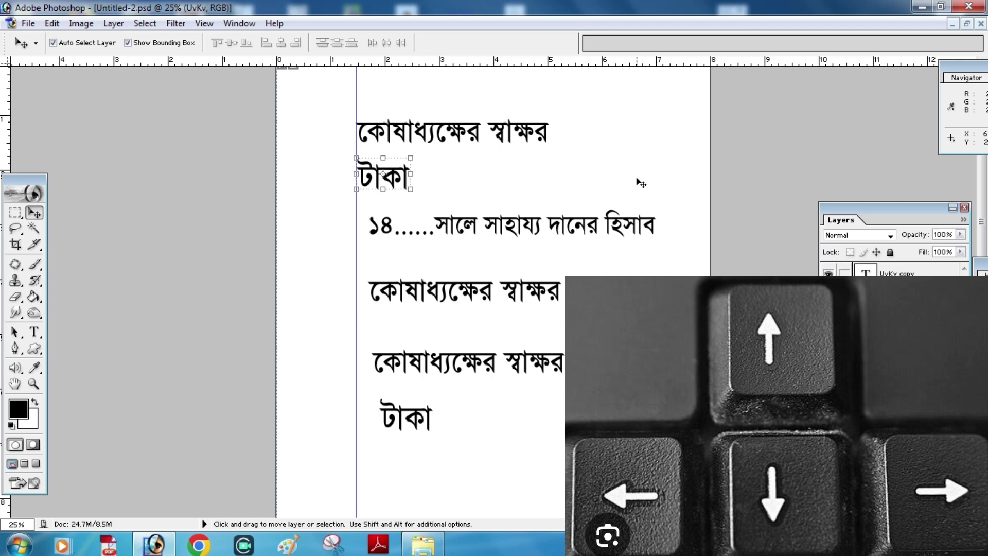
- Nudge the ১৪......সালে সাহায্য দানের হিসাব line left until it aligns with the vertical guide
{"action": "left_click", "coordinate": [500, 227]}
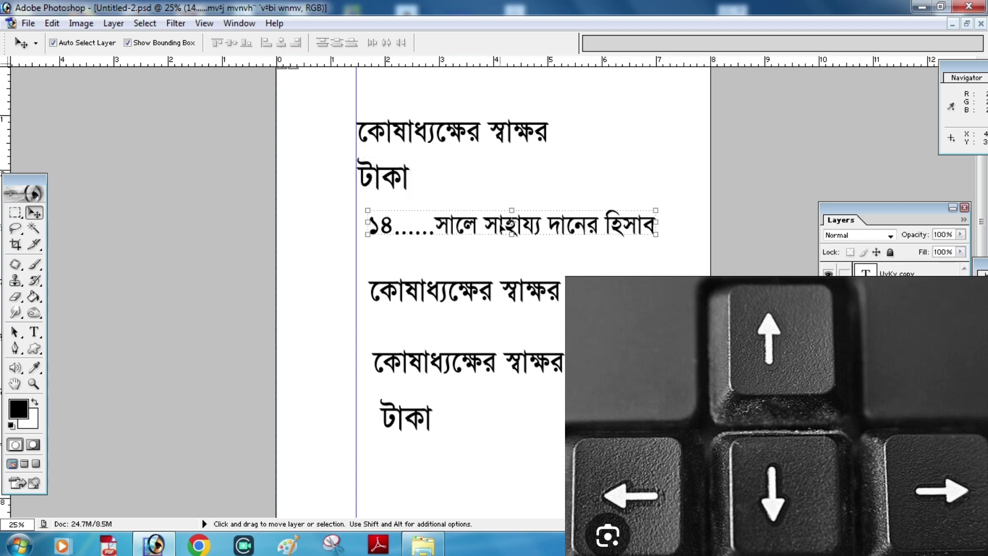
{"action": "key", "text": "Left"}
{"action": "key", "text": "Left"}
{"action": "key", "text": "Left"}
{"action": "key", "text": "Left"}
{"action": "key", "text": "Left"}
{"action": "key", "text": "Left"}
{"action": "key", "text": "Left"}
{"action": "key", "text": "Left"}
{"action": "key", "text": "Left"}
{"action": "key", "text": "Left"}
{"action": "key", "text": "Left"}
{"action": "key", "text": "Left"}
{"action": "key", "text": "Left"}
{"action": "key", "text": "Left"}
{"action": "key", "text": "Left"}
{"action": "key", "text": "Left"}
{"action": "key", "text": "Left"}
{"action": "key", "text": "Left"}
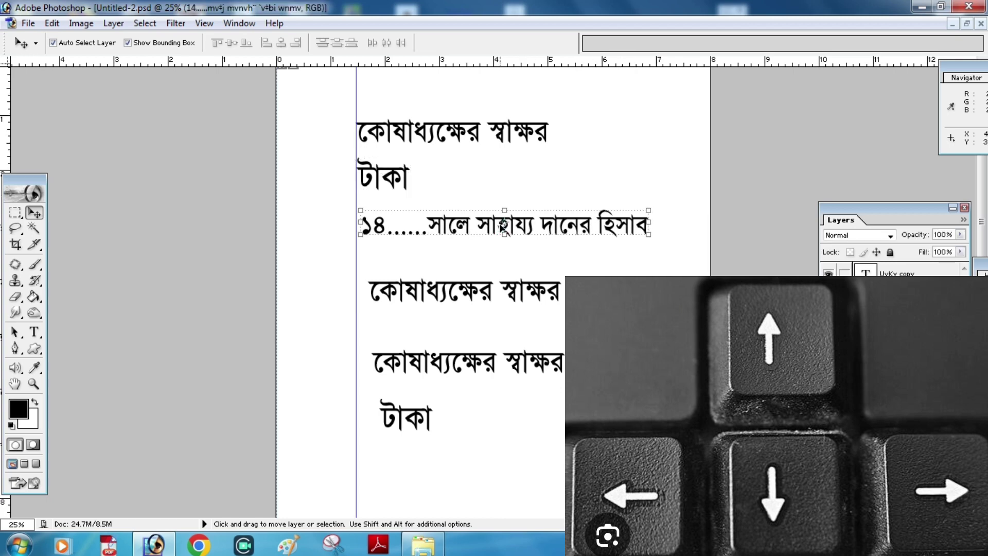
{"action": "key", "text": "Left"}
{"action": "key", "text": "Left"}
{"action": "key", "text": "Left"}
{"action": "key", "text": "Left"}
{"action": "key", "text": "Left"}
{"action": "key", "text": "Left"}
{"action": "key", "text": "Left"}
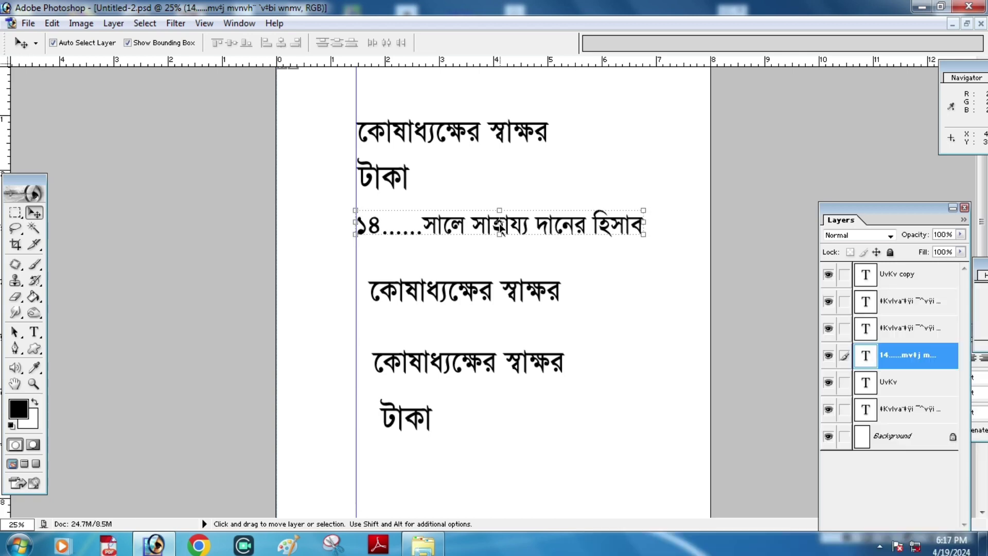
- Nudge the fourth text line, the middle কোষাধ্যক্ষের স্বাক্ষর, left until it aligns with the vertical guide
{"action": "left_click", "coordinate": [437, 292]}
{"action": "left_click", "coordinate": [438, 297]}
{"action": "key", "text": "Left"}
{"action": "key", "text": "Left"}
{"action": "key", "text": "Left"}
{"action": "key", "text": "Left"}
{"action": "key", "text": "Left"}
{"action": "key", "text": "Left"}
{"action": "key", "text": "Left"}
{"action": "key", "text": "Left"}
{"action": "key", "text": "Left"}
{"action": "key", "text": "Left"}
{"action": "key", "text": "Left"}
{"action": "key", "text": "Left"}
{"action": "key", "text": "Left"}
{"action": "key", "text": "Left"}
{"action": "key", "text": "Left"}
{"action": "key", "text": "Left"}
{"action": "key", "text": "Left"}
{"action": "key", "text": "Left"}
{"action": "key", "text": "Left"}
{"action": "key", "text": "Left"}
{"action": "key", "text": "Left"}
{"action": "key", "text": "Left"}
{"action": "key", "text": "Left"}
{"action": "key", "text": "Left"}
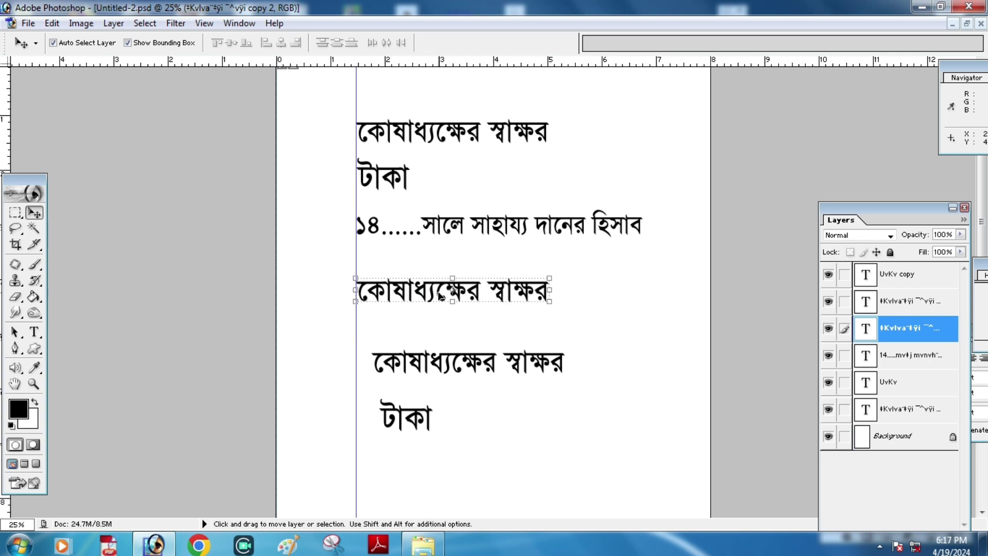
- Nudge the fifth text line, the lowest কোষাধ্যক্ষের স্বাক্ষর, left until it aligns with the vertical guide
{"action": "left_click", "coordinate": [406, 370]}
{"action": "left_click", "coordinate": [408, 368]}
{"action": "key", "text": "Left"}
{"action": "key", "text": "Left"}
{"action": "key", "text": "Left"}
{"action": "key", "text": "Left"}
{"action": "key", "text": "Left"}
{"action": "key", "text": "Left"}
{"action": "key", "text": "Left"}
{"action": "key", "text": "Left"}
{"action": "key", "text": "Left"}
{"action": "key", "text": "Left"}
{"action": "key", "text": "Left"}
{"action": "key", "text": "Left"}
{"action": "key", "text": "Left"}
{"action": "key", "text": "Left"}
{"action": "key", "text": "Left"}
{"action": "key", "text": "Left"}
{"action": "key", "text": "Left"}
{"action": "key", "text": "Left"}
{"action": "key", "text": "Left"}
{"action": "key", "text": "Left"}
{"action": "key", "text": "Left"}
{"action": "key", "text": "Left"}
{"action": "key", "text": "Left"}
{"action": "key", "text": "Left"}
{"action": "key", "text": "Left"}
{"action": "key", "text": "Left"}
{"action": "key", "text": "Left"}
{"action": "key", "text": "Left"}
{"action": "key", "text": "Left"}
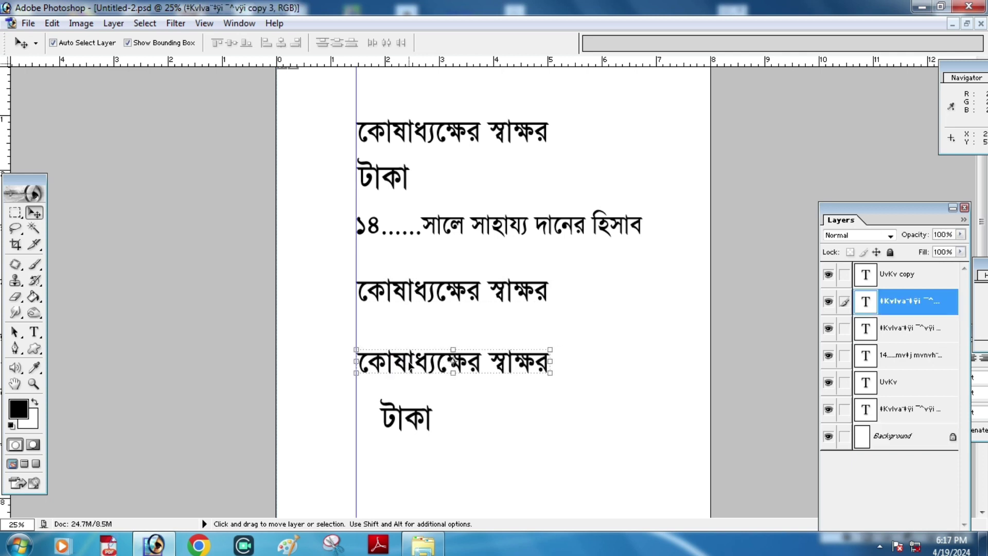
- Move the last টাকা line left so that it aligns with the vertical guide, then deselect it
{"action": "left_click", "coordinate": [406, 412]}
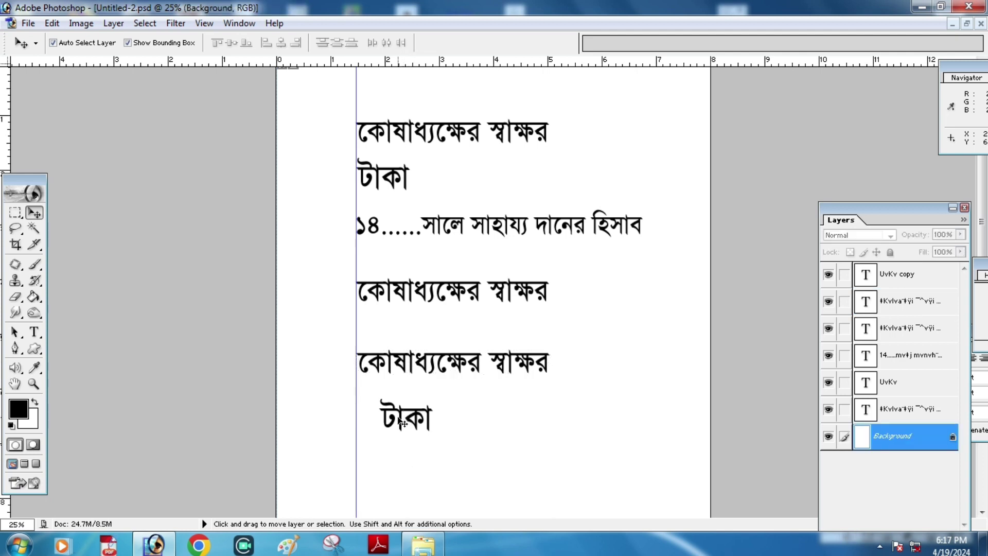
{"action": "left_click_drag", "start_coordinate": [406, 422], "coordinate": [403, 421]}
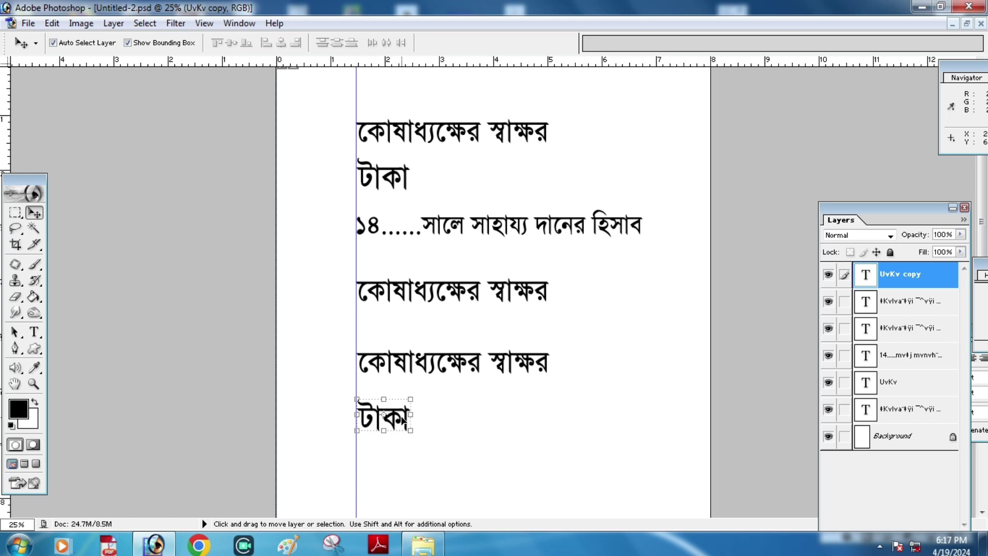
{"action": "left_click", "coordinate": [521, 475]}
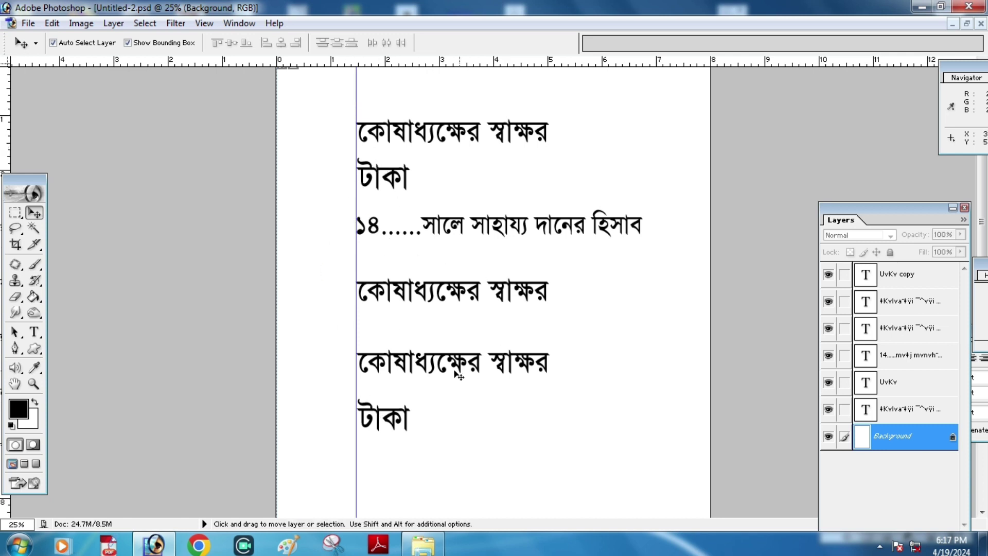
- Move the vertical guide to the page centre, at 4 on the horizontal ruler
{"action": "scroll", "coordinate": [452, 380], "scroll_direction": "up", "scroll_amount": 1}
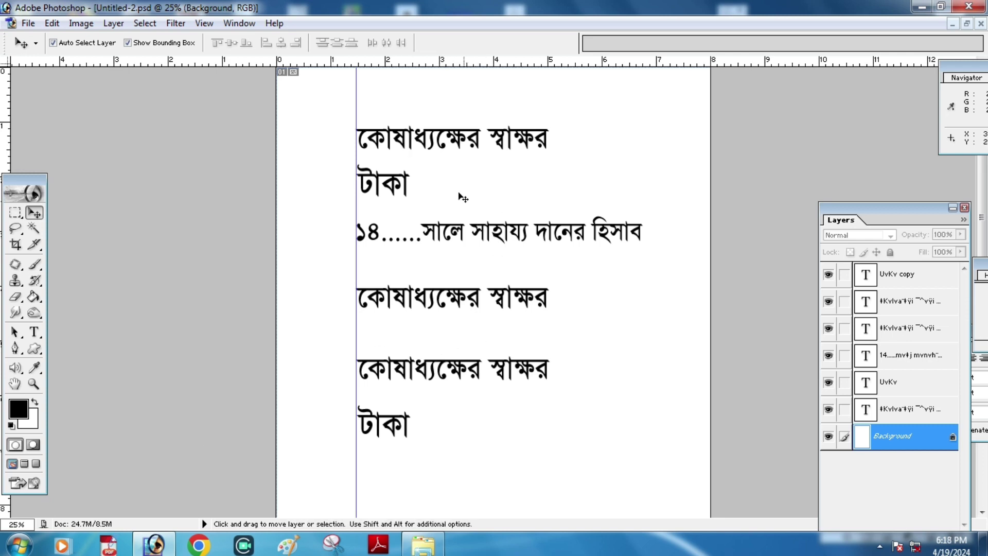
{"action": "left_click", "coordinate": [442, 142]}
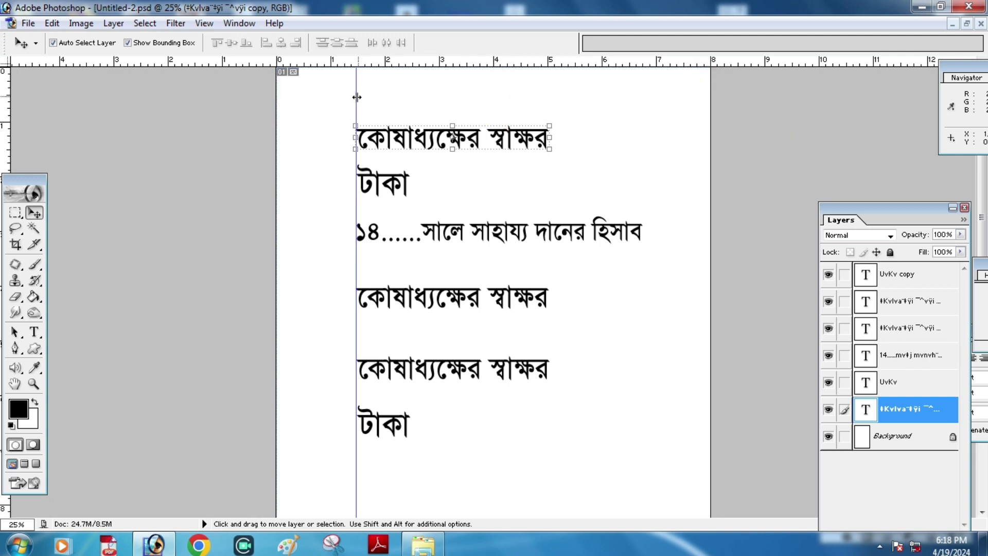
{"action": "left_click_drag", "start_coordinate": [400, 100], "coordinate": [492, 99]}
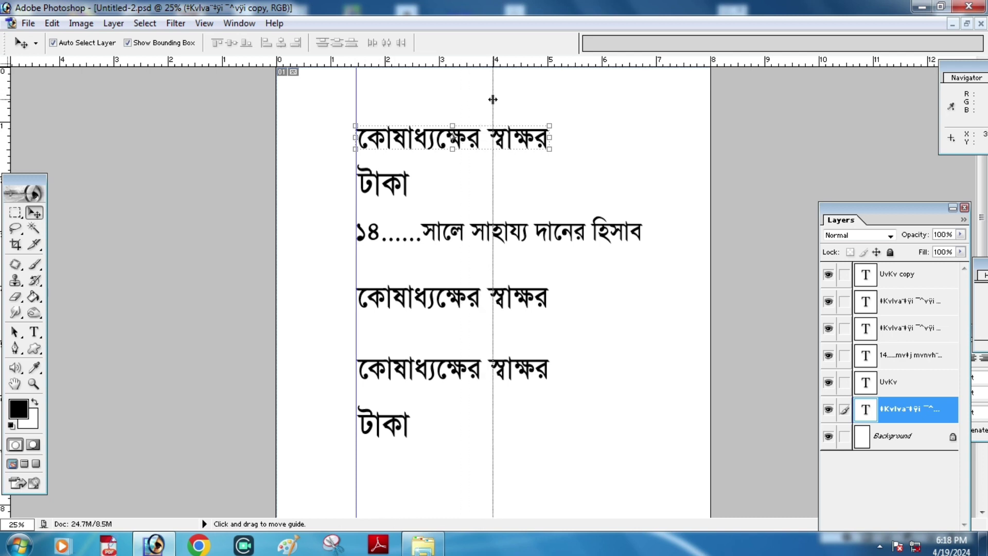
{"action": "left_click_drag", "start_coordinate": [492, 100], "coordinate": [493, 100]}
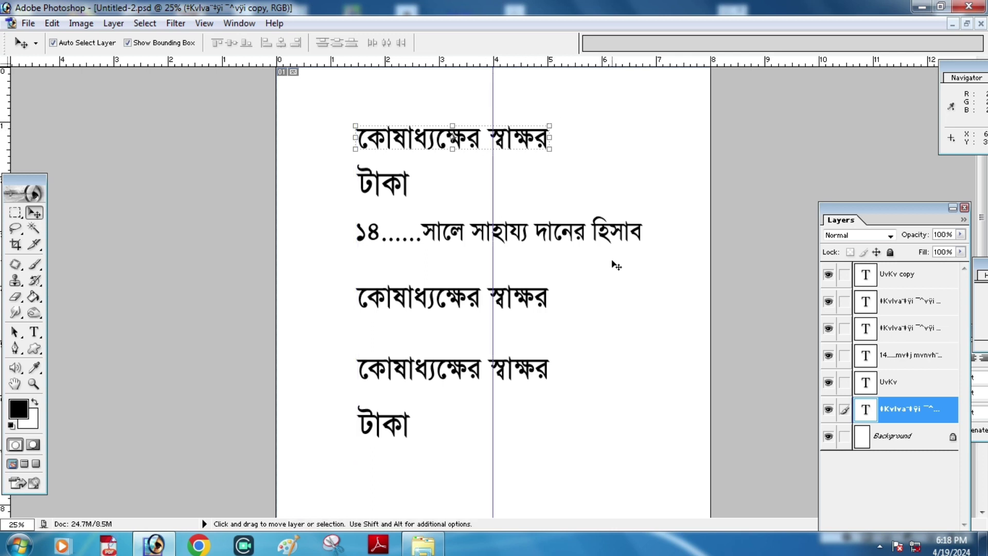
- Zoom in to 33.3% and move the first text line right until its bounding-box midpoint lies on the centre guide
{"action": "left_click", "coordinate": [34, 384]}
{"action": "left_click", "coordinate": [569, 187]}
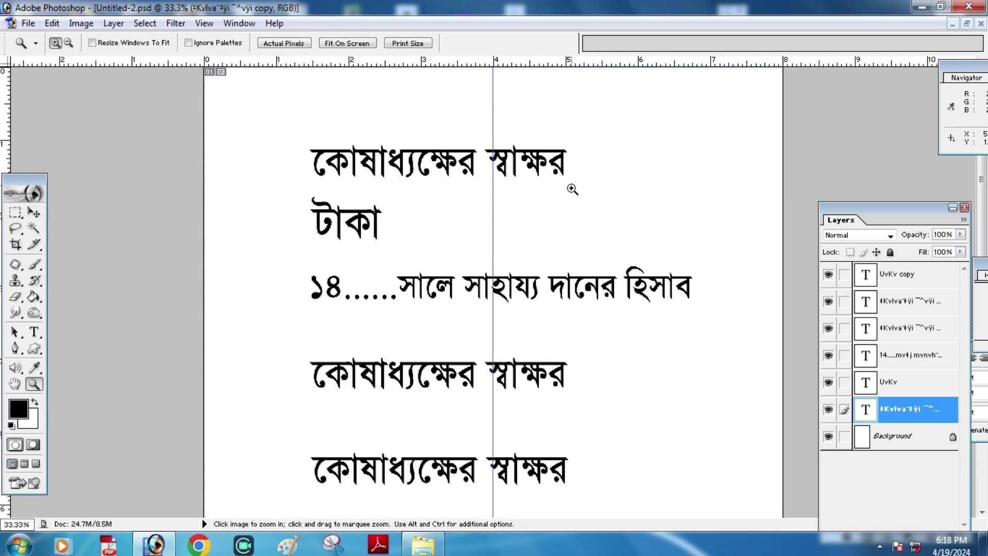
{"action": "left_click", "coordinate": [35, 216]}
{"action": "left_click_drag", "start_coordinate": [434, 157], "coordinate": [494, 161]}
{"action": "key", "text": "Right"}
{"action": "key", "text": "Right"}
{"action": "key", "text": "Right"}
{"action": "key", "text": "Right"}
{"action": "key", "text": "Right"}
{"action": "key", "text": "Right"}
{"action": "key", "text": "Right"}
{"action": "key", "text": "Right"}
{"action": "key", "text": "Right"}
{"action": "key", "text": "Right"}
{"action": "key", "text": "Right"}
{"action": "key", "text": "Right"}
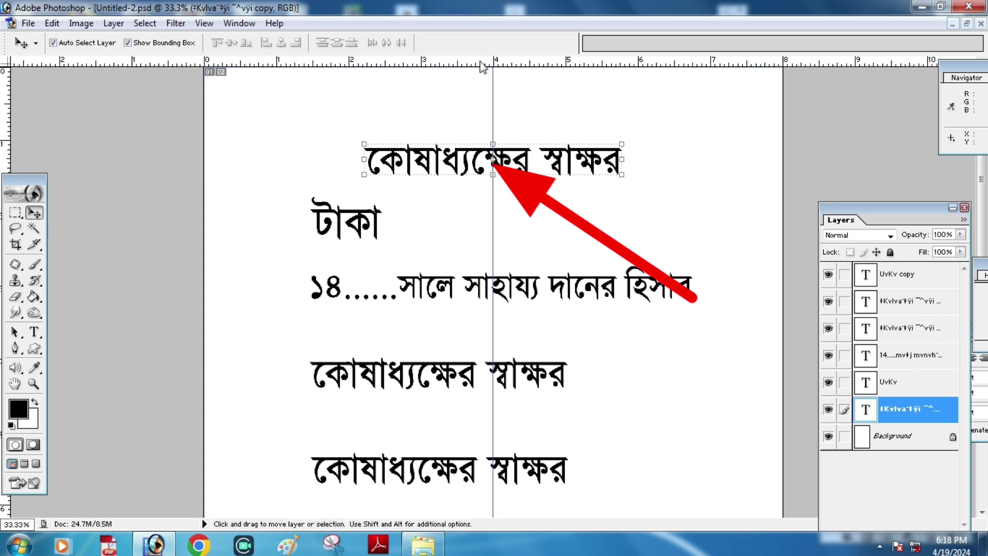
- Move the upper টাকা line right until its bounding-box midpoint lies on the centre guide
{"action": "left_click", "coordinate": [366, 233]}
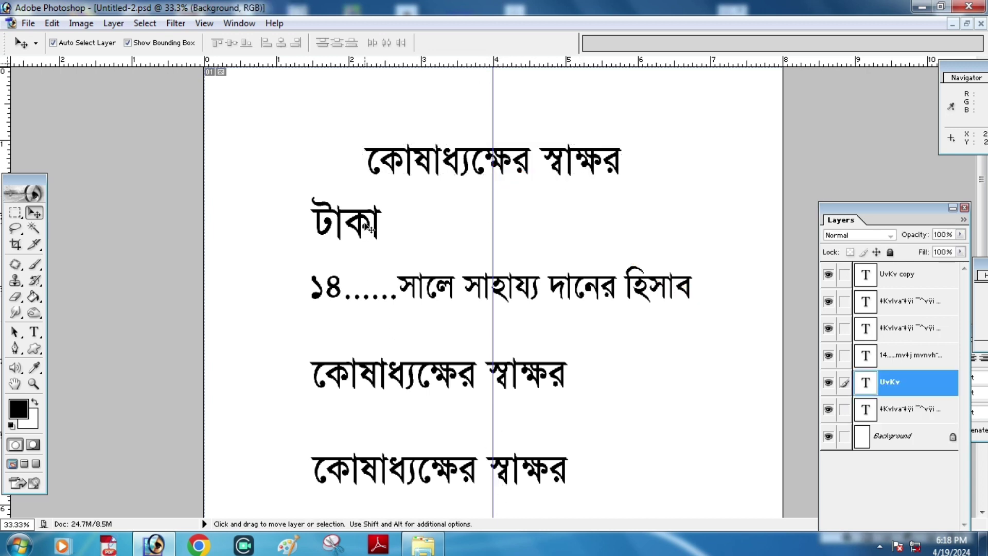
{"action": "left_click", "coordinate": [362, 225]}
{"action": "left_click_drag", "start_coordinate": [361, 225], "coordinate": [508, 226]}
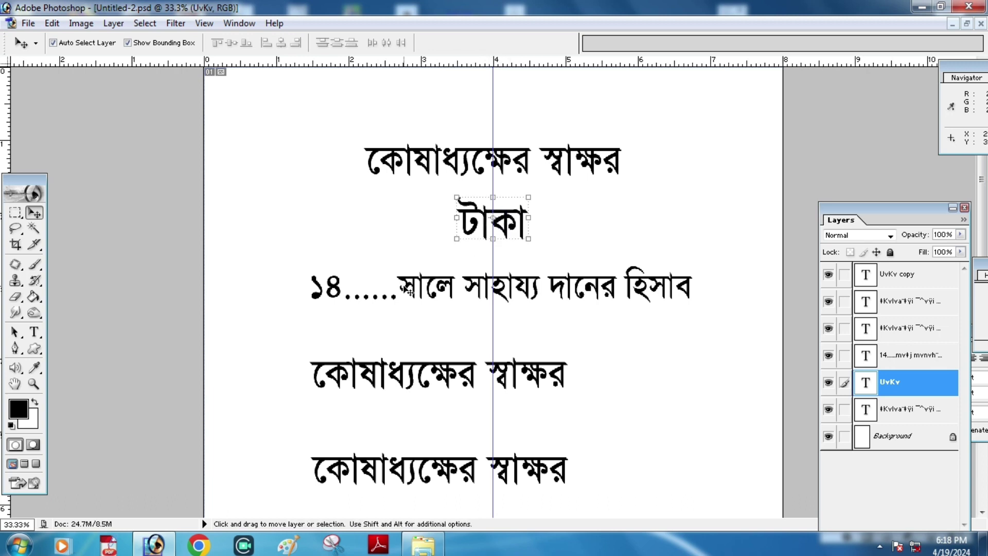
- Move the ১৪......সালে সাহায্য দানের হিসাব line left until its bounding-box midpoint lies on the centre guide
{"action": "left_click", "coordinate": [428, 288]}
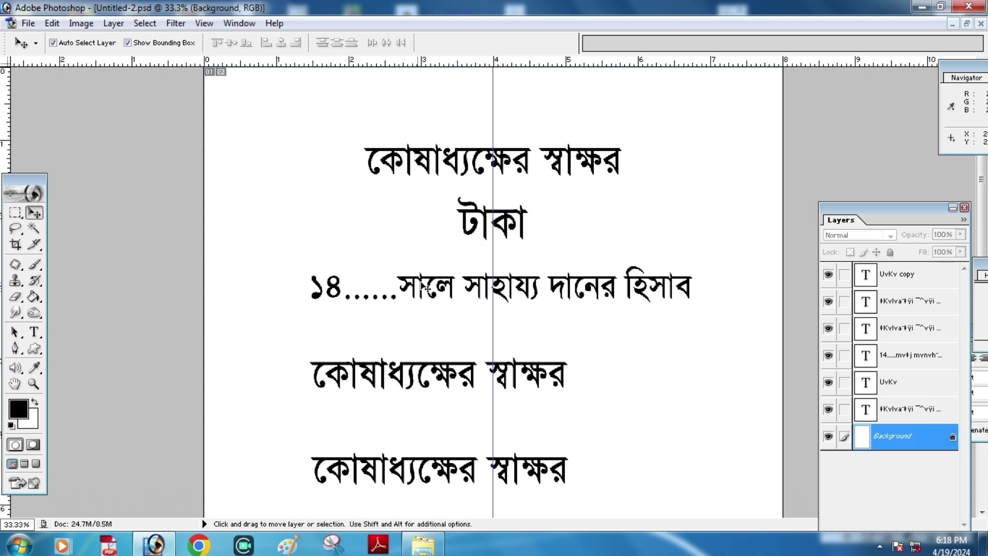
{"action": "left_click", "coordinate": [479, 293]}
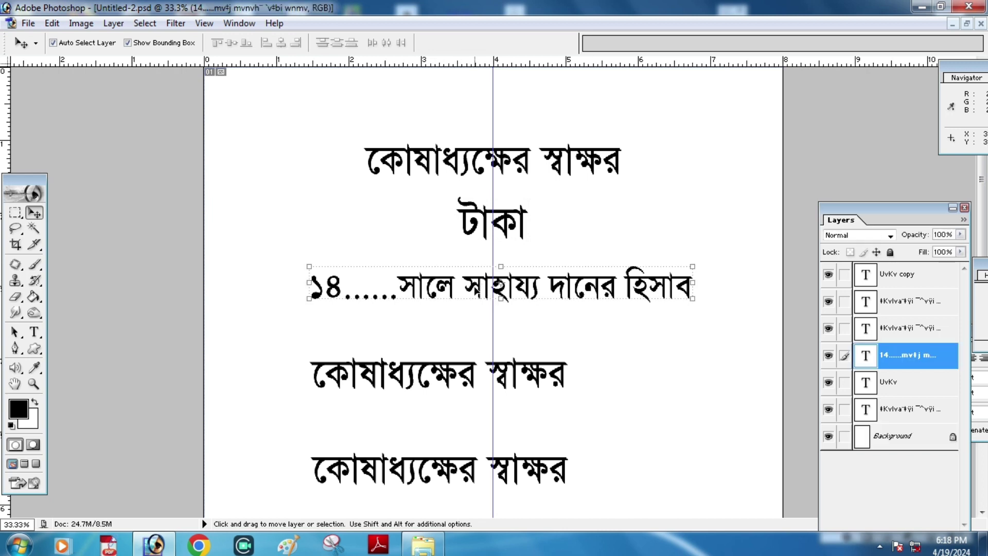
{"action": "left_click_drag", "start_coordinate": [477, 287], "coordinate": [476, 289]}
- Move the two lower কোষাধ্যক্ষের স্বাক্ষর lines right until their bounding-box midpoints lie on the centre guide
{"action": "left_click", "coordinate": [547, 381]}
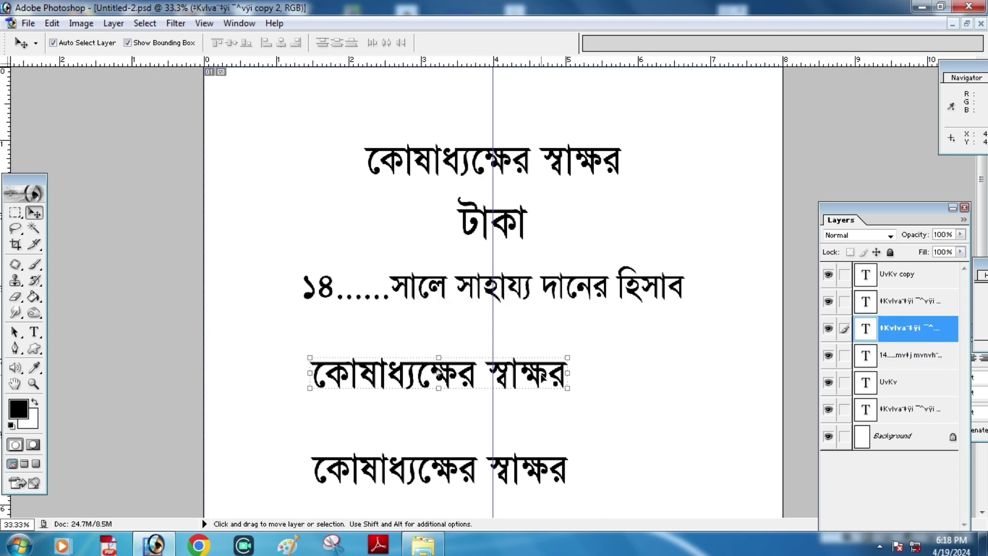
{"action": "left_click_drag", "start_coordinate": [542, 381], "coordinate": [569, 379]}
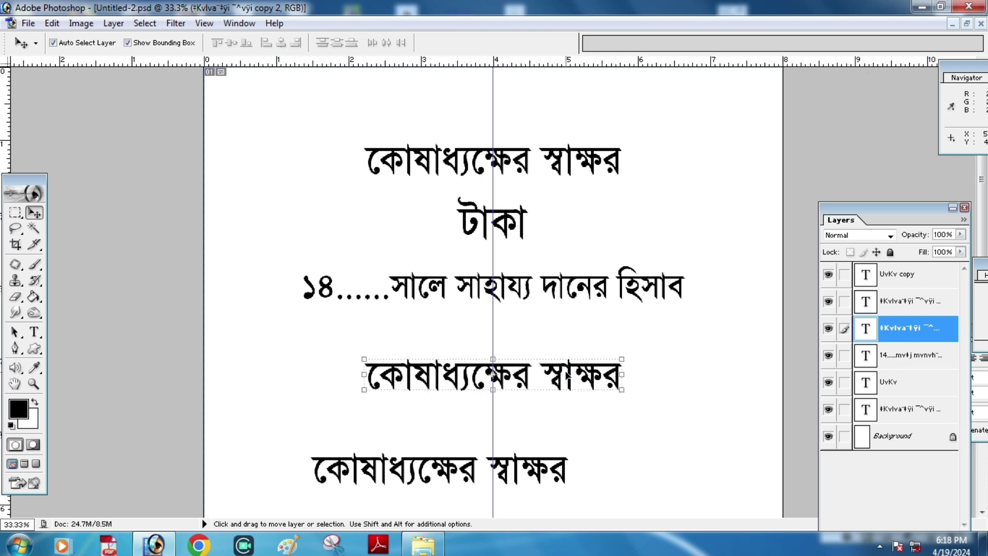
{"action": "scroll", "coordinate": [495, 462], "scroll_direction": "down", "scroll_amount": 5}
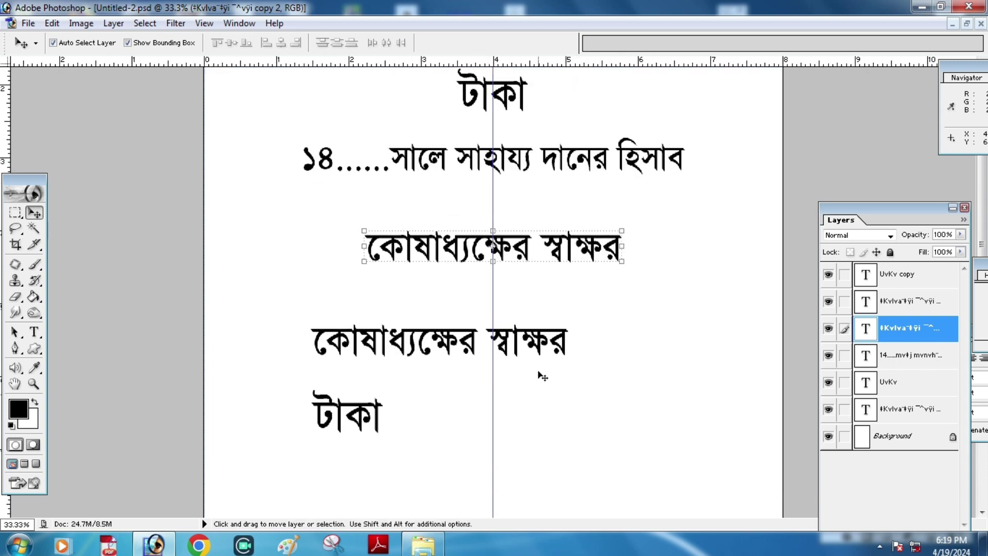
{"action": "left_click", "coordinate": [541, 340]}
{"action": "mouse_move", "coordinate": [541, 340]}
{"action": "left_mouse_down"}
{"action": "mouse_move", "coordinate": [590, 340]}
{"action": "mouse_move", "coordinate": [554, 345]}
{"action": "left_mouse_up"}
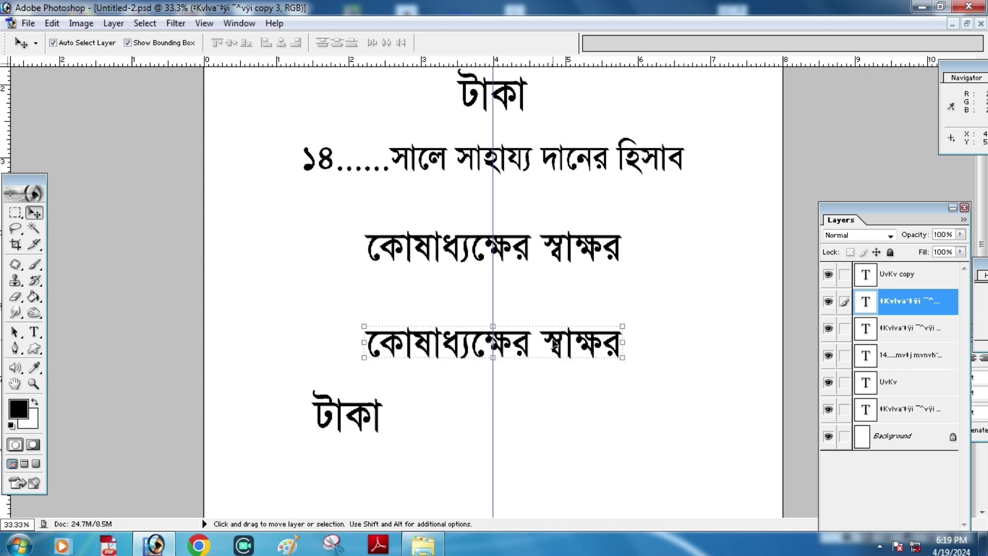
- Move the last টাকা line right until its bounding-box midpoint lies on the centre guide
{"action": "left_click", "coordinate": [378, 414]}
{"action": "left_click_drag", "start_coordinate": [385, 410], "coordinate": [529, 407]}
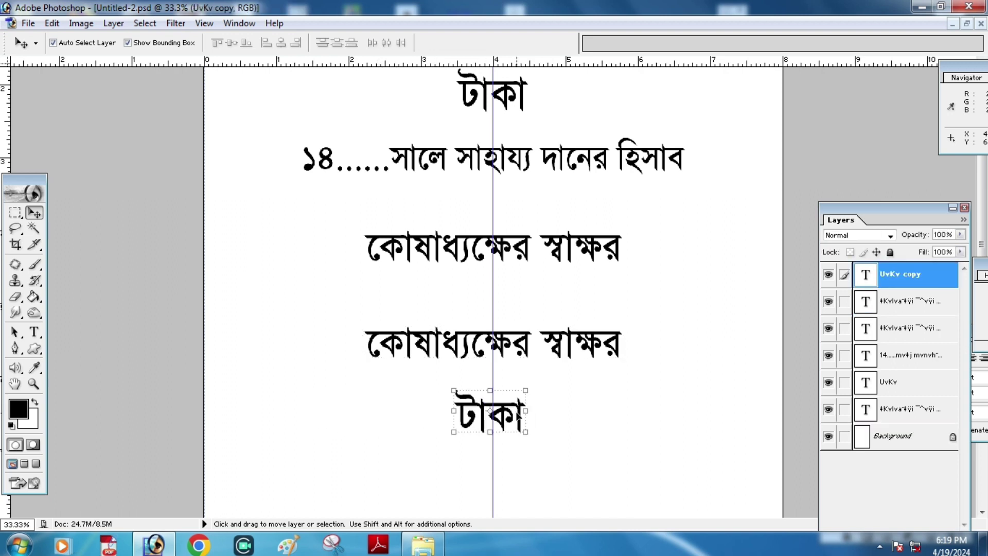
{"action": "left_click_drag", "start_coordinate": [521, 419], "coordinate": [524, 419]}
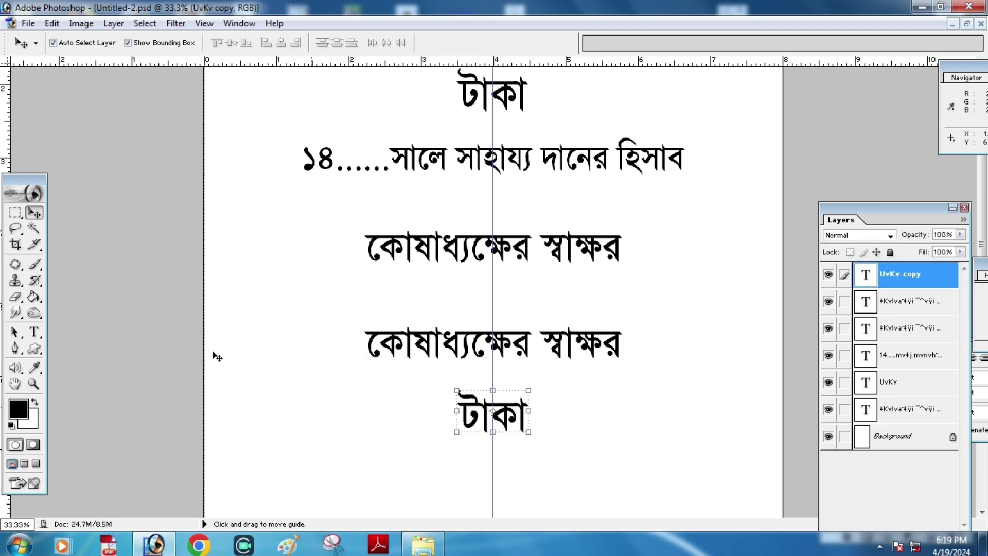
- Zoom out to 16.7% to show the whole page and select the first কোষাধ্যক্ষের স্বাক্ষর line with the Move tool
{"action": "left_click", "coordinate": [34, 384]}
{"action": "left_click", "coordinate": [453, 294], "text": "alt"}
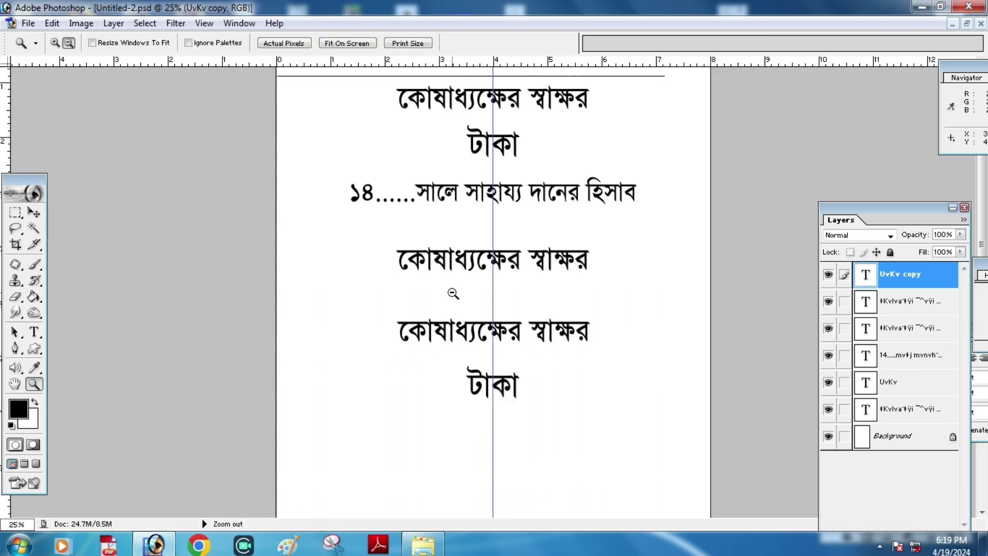
{"action": "left_click", "coordinate": [453, 293], "text": "alt"}
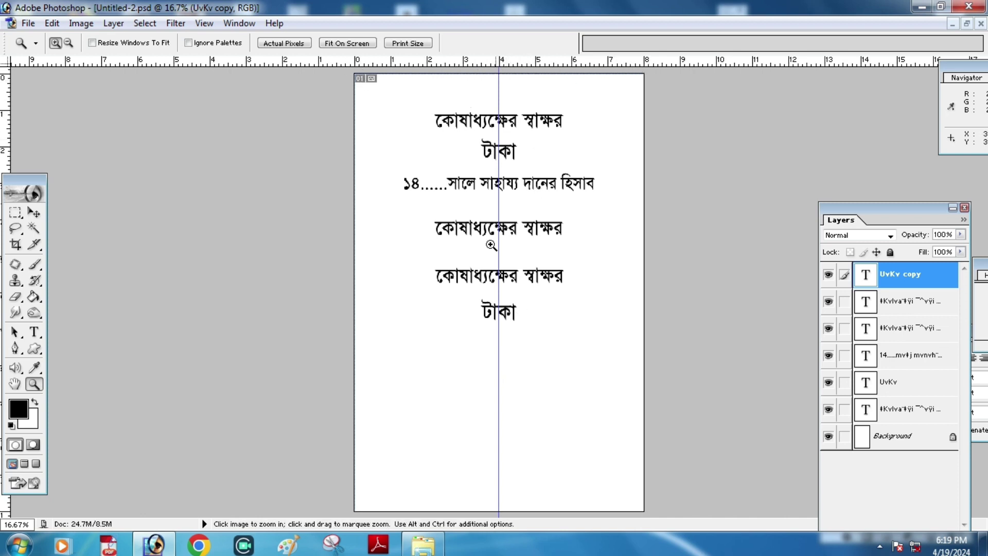
{"action": "left_click", "coordinate": [34, 213]}
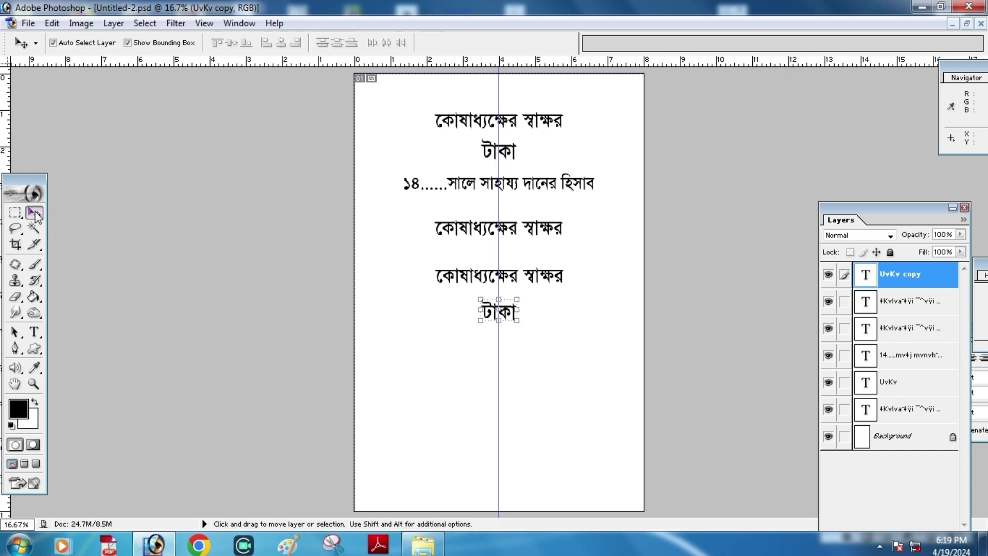
{"action": "left_click", "coordinate": [478, 124]}
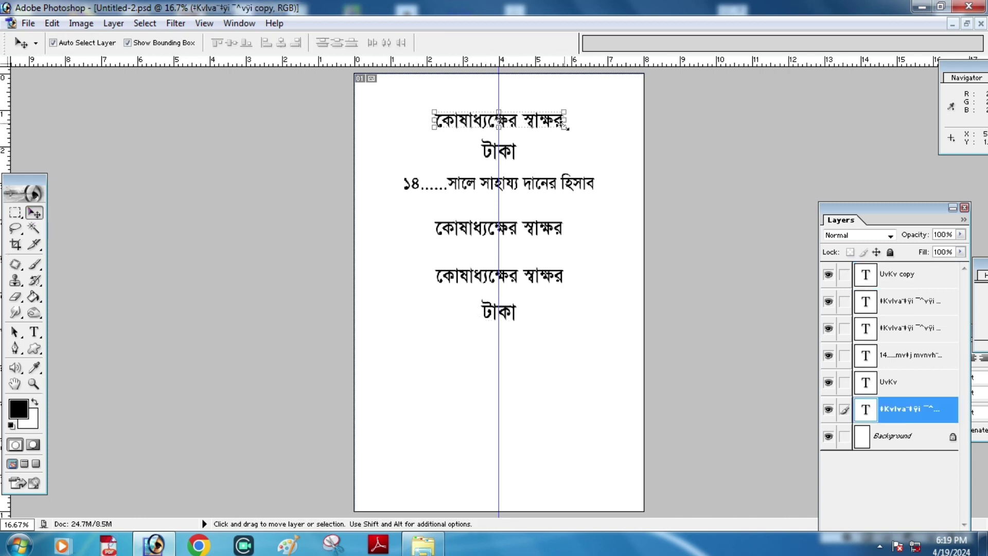